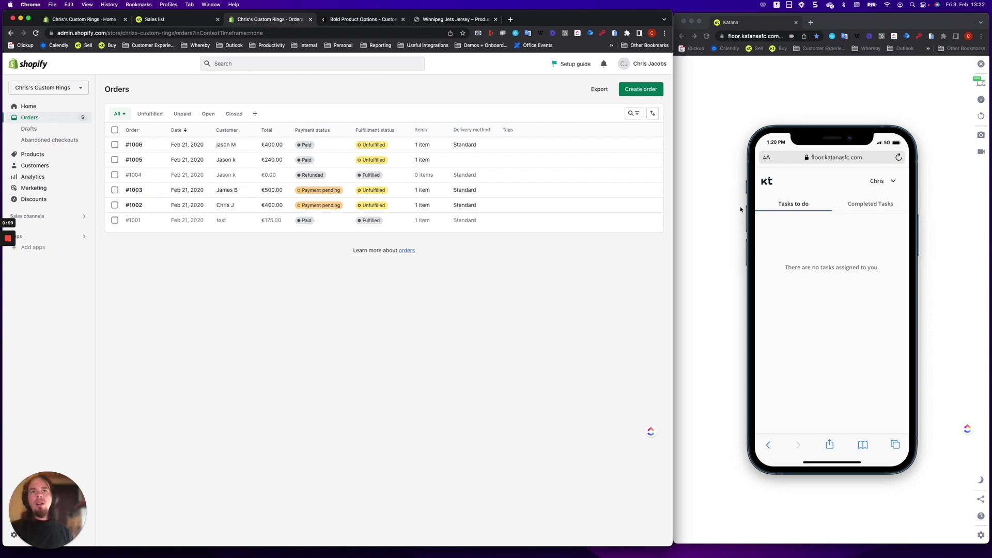
Review the Bold Product Options listing in the Shopify App Store, including its customization features and pricing.
left_click(362, 19)
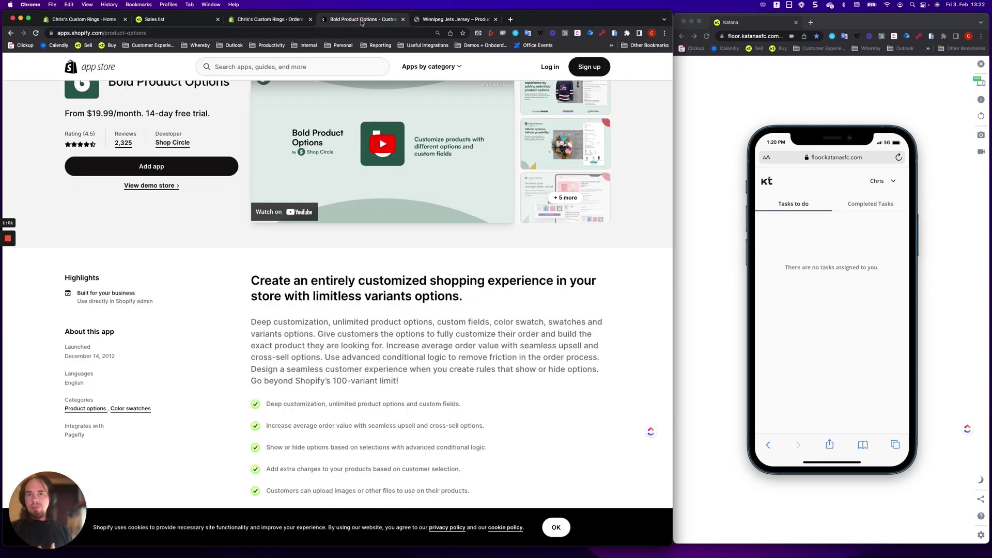
scroll(358, 345, "down", 1)
scroll(358, 345, "down", 5)
scroll(359, 346, "up", 3)
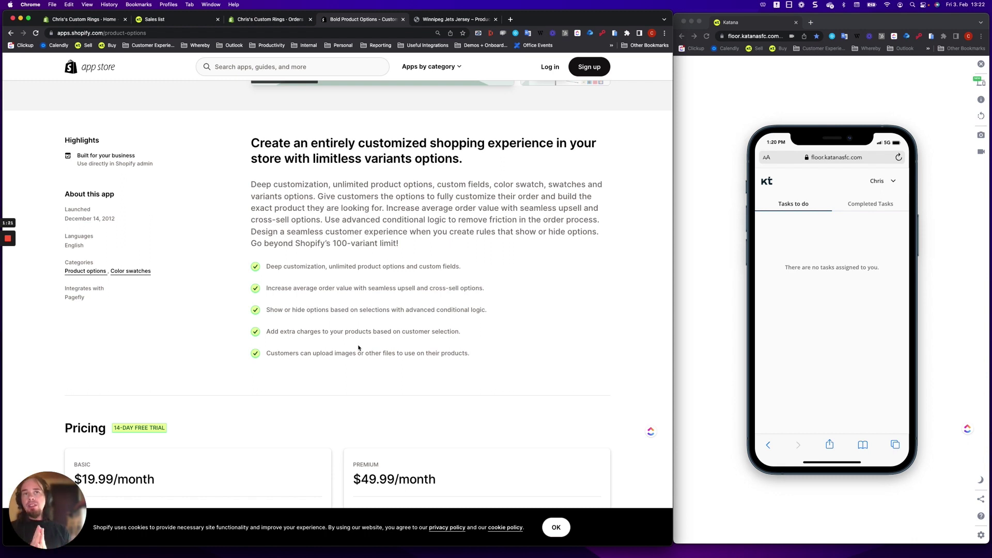
Configure the Winpeg Jets Jersey demo product with size Medium, personalization with the name "custom", and a custom logo.
left_click(449, 19)
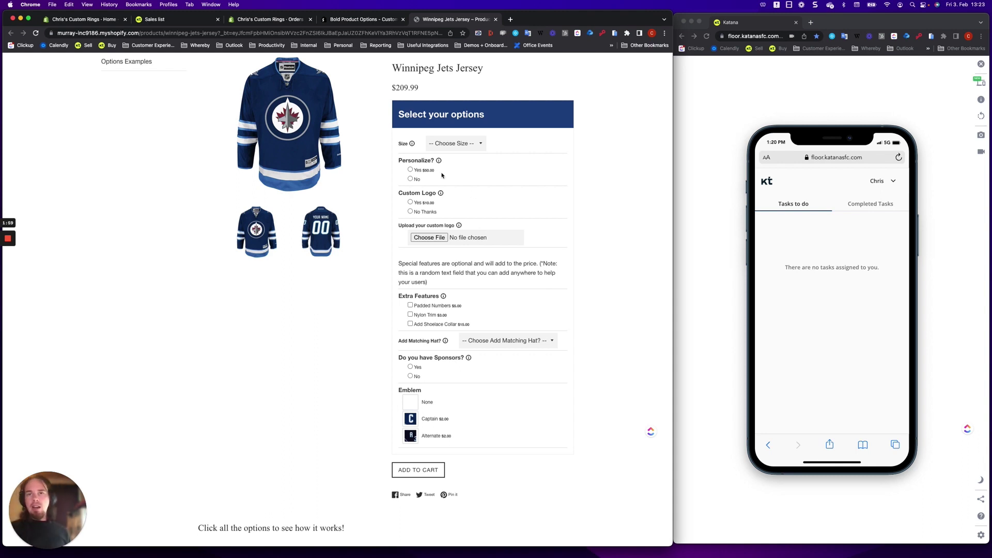
left_click(457, 143)
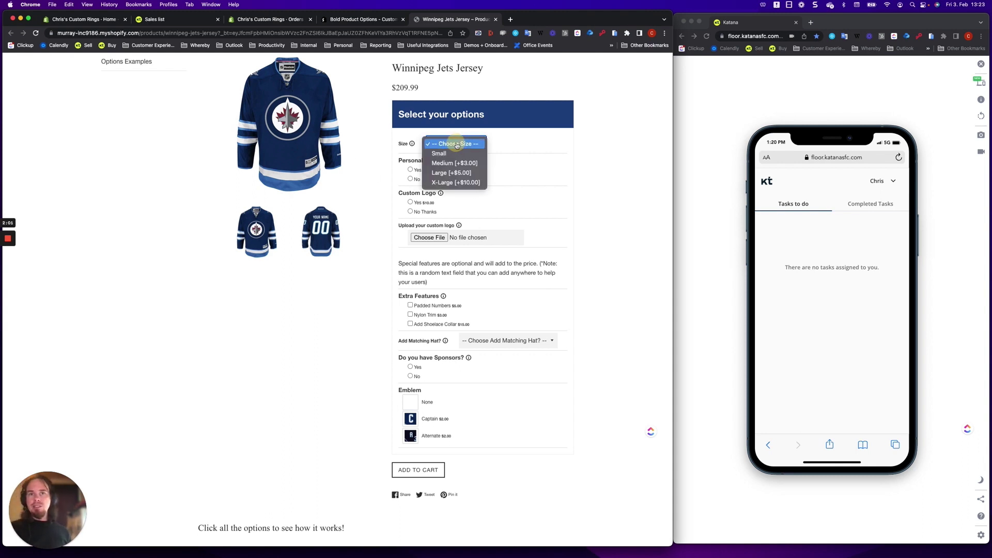
left_click(455, 164)
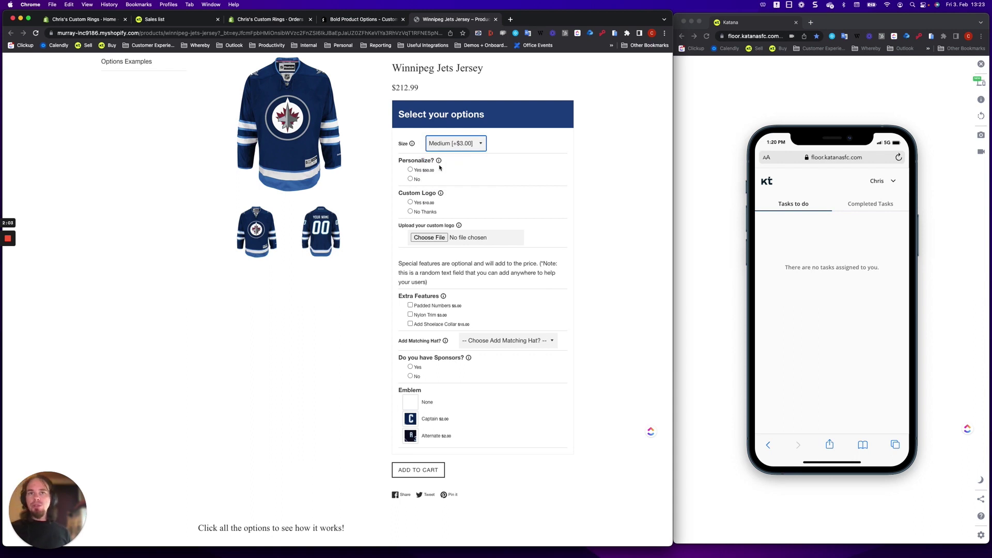
left_click(410, 170)
left_click(439, 196)
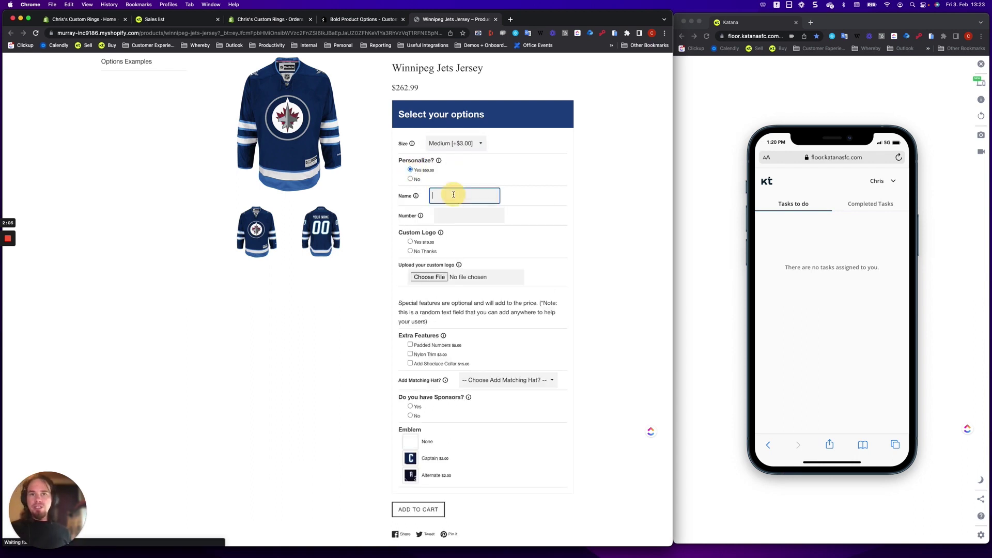
type("custom")
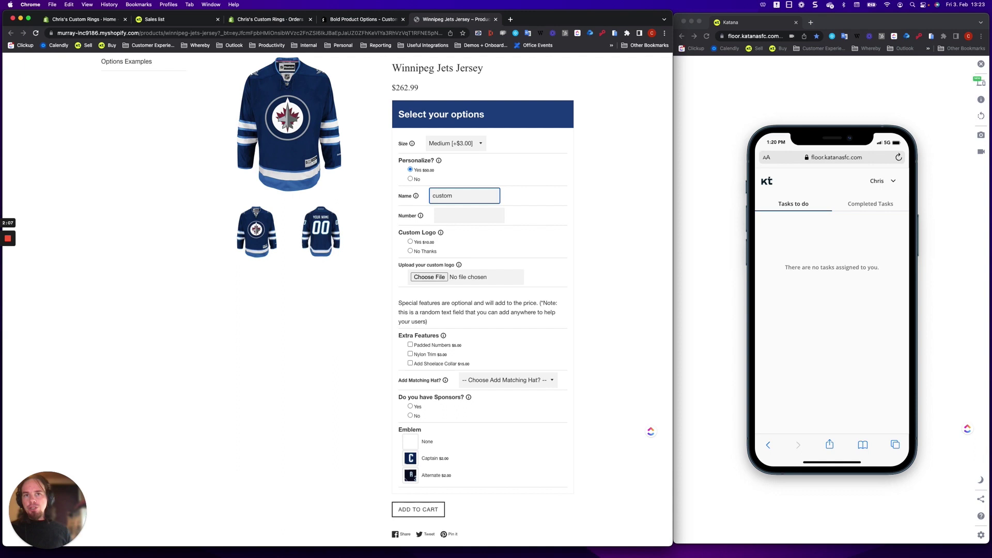
left_click(410, 242)
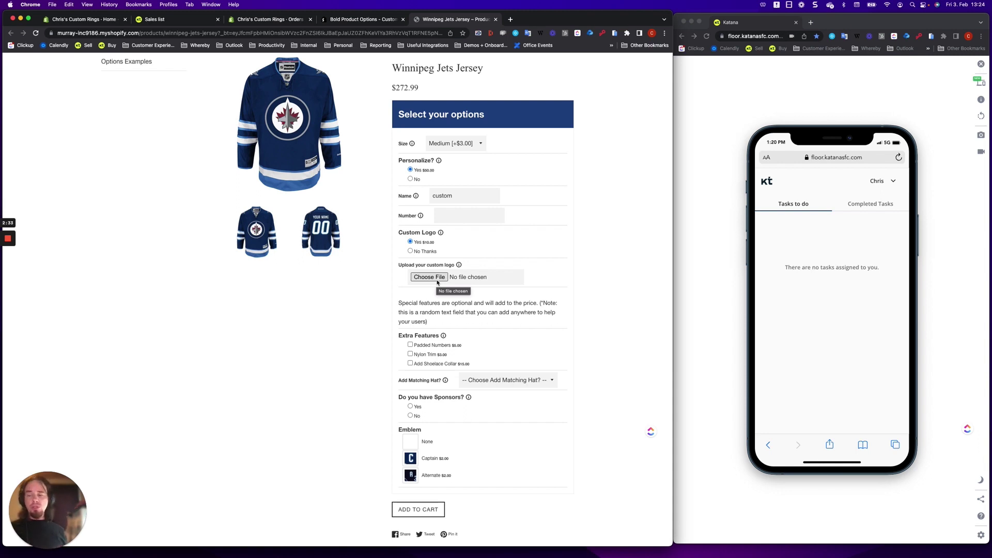
In Katana, connect another Shopify store with the address "chriss-custom-rings", authorize it and install the Katana Manufacturing ERP app.
left_click(276, 21)
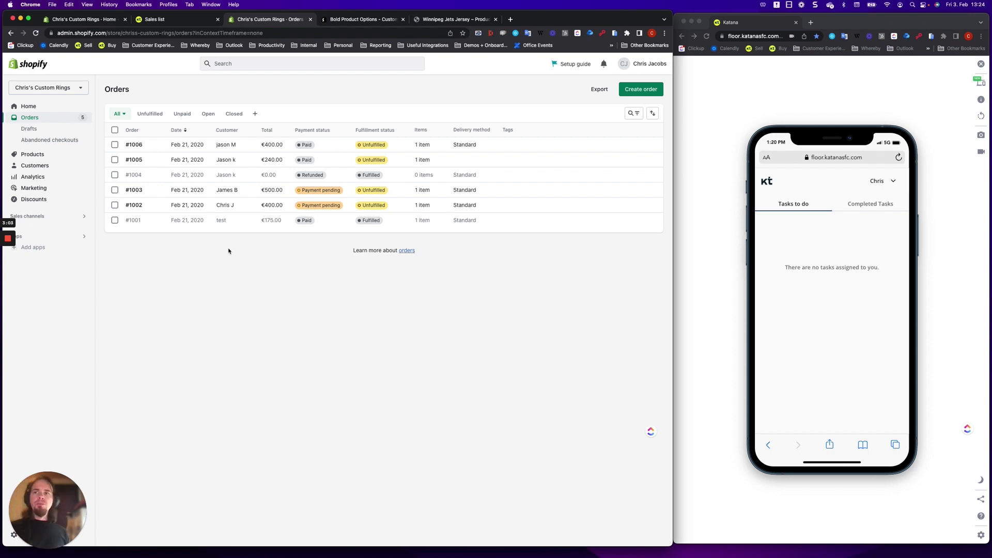
left_click(168, 20)
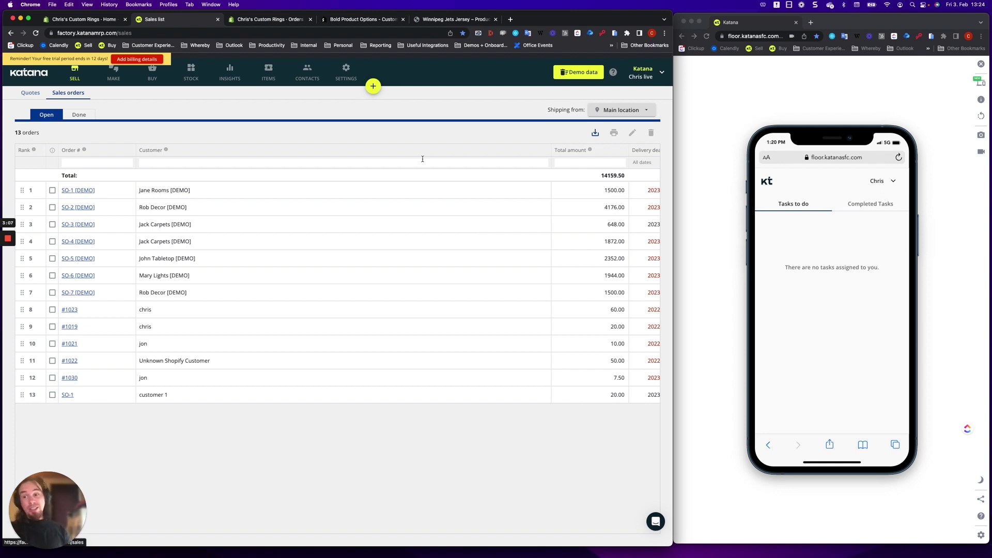
left_click(347, 78)
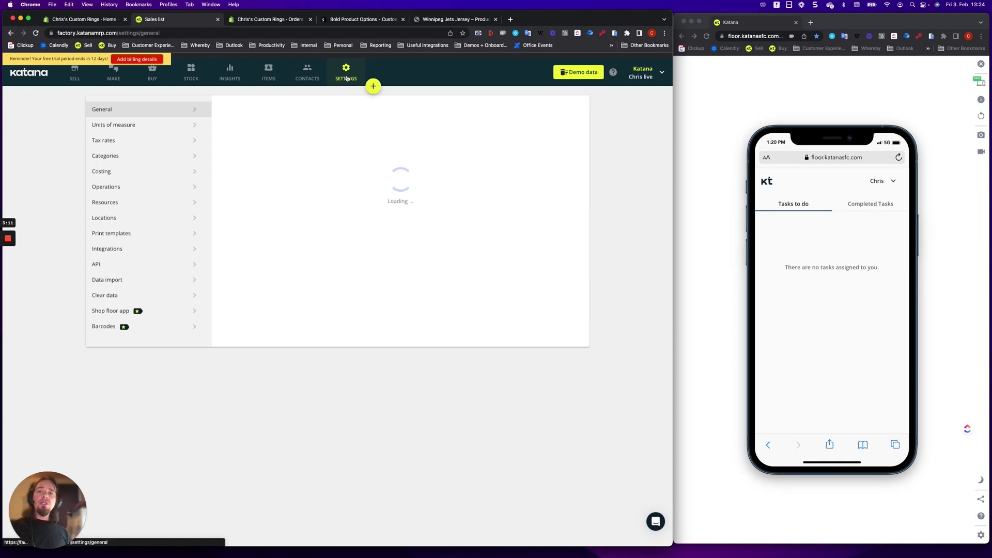
left_click(96, 281)
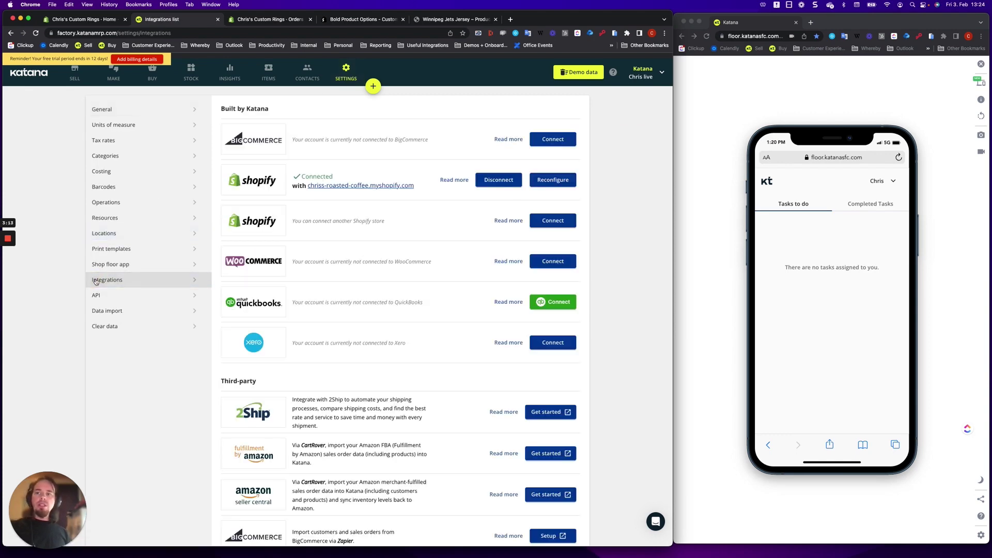
left_click(555, 222)
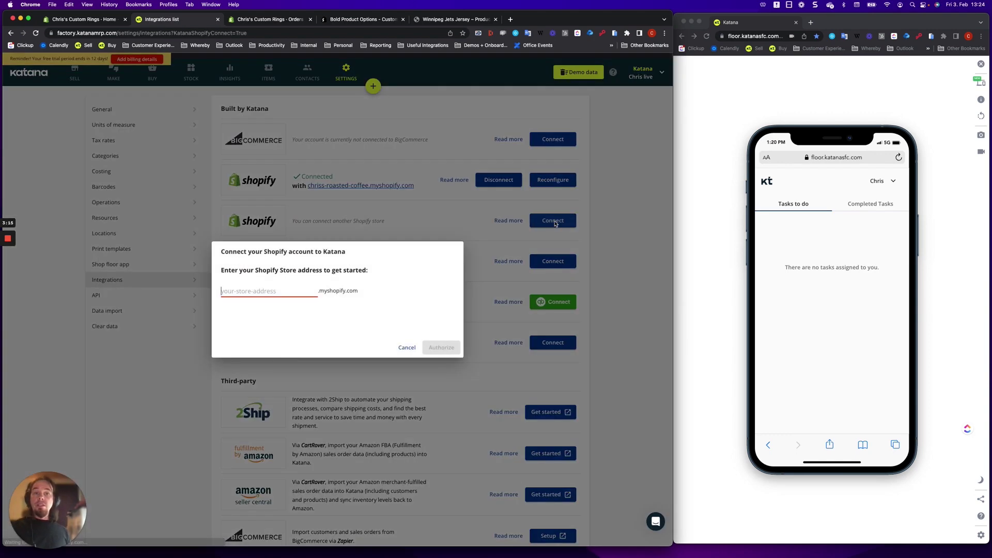
type("chriss-custom-rings")
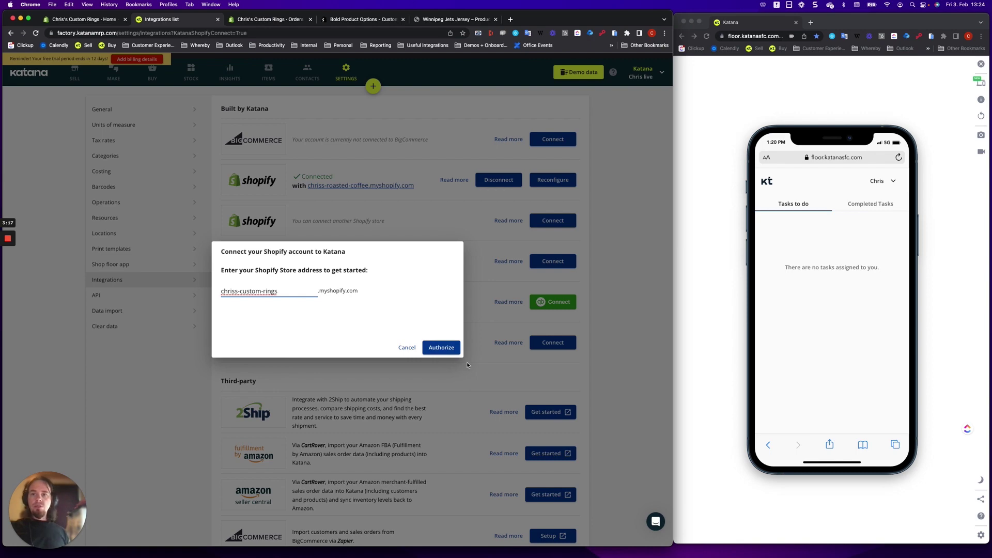
left_click(442, 348)
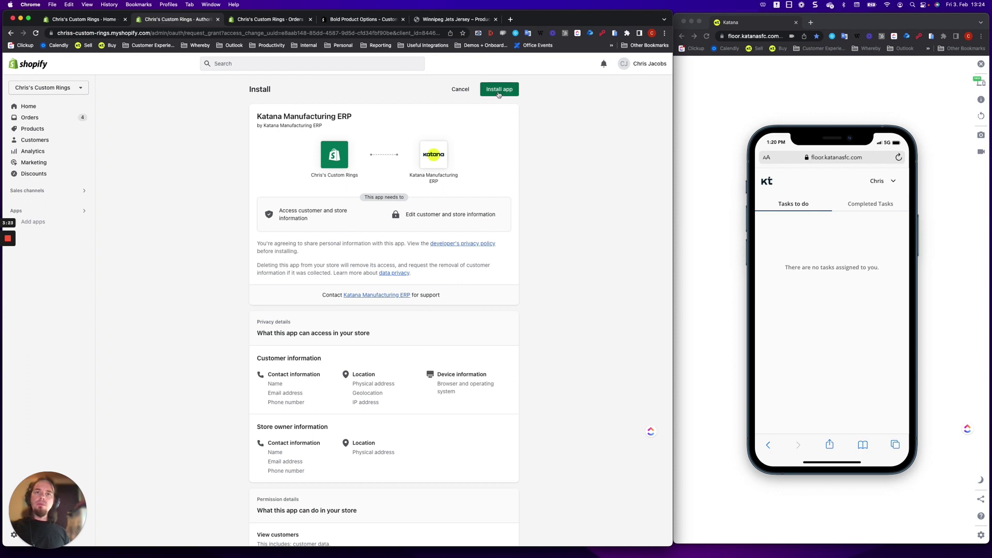
left_click(498, 93)
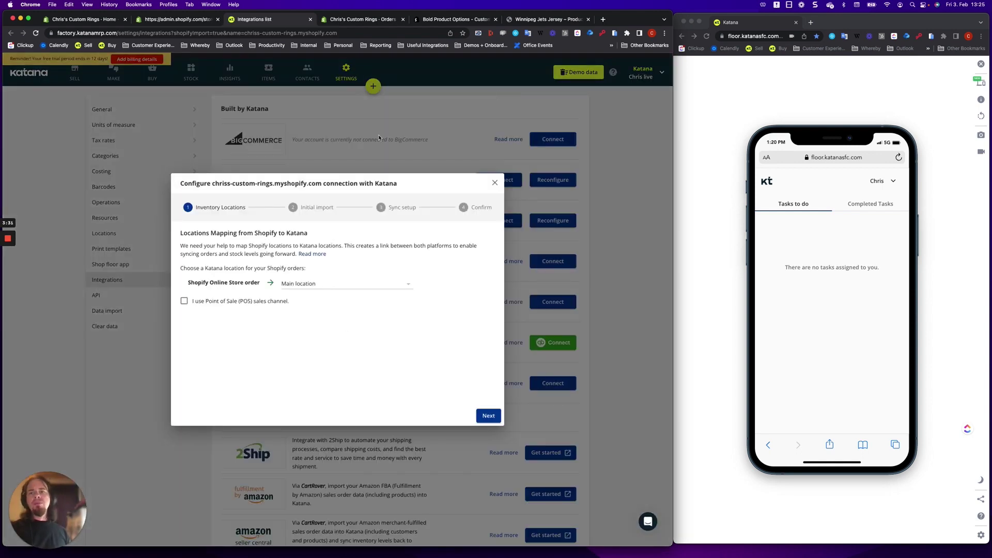
Complete the Shopify connection setup with Main location for online orders, the default import options and order-change synchronization, and confirm it.
left_click(488, 416)
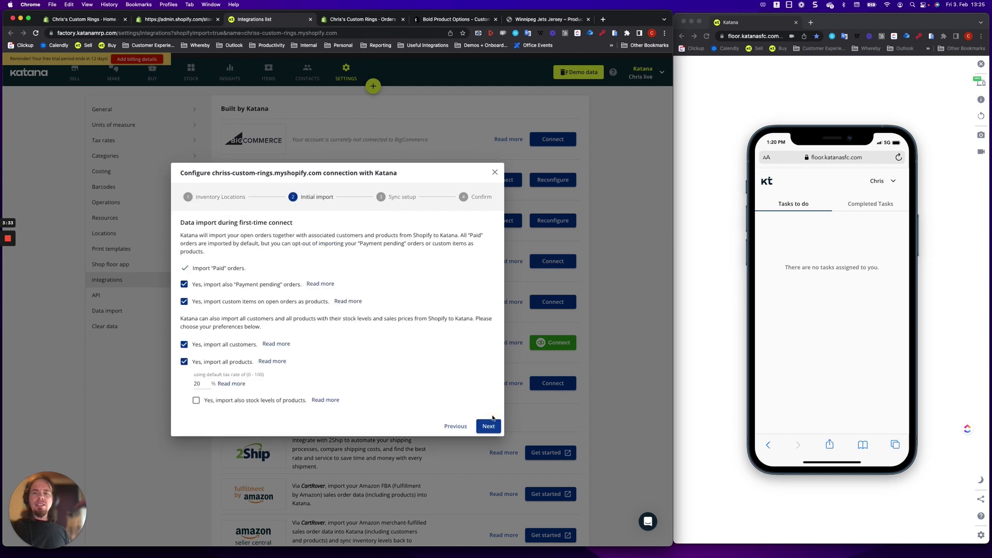
left_click(489, 427)
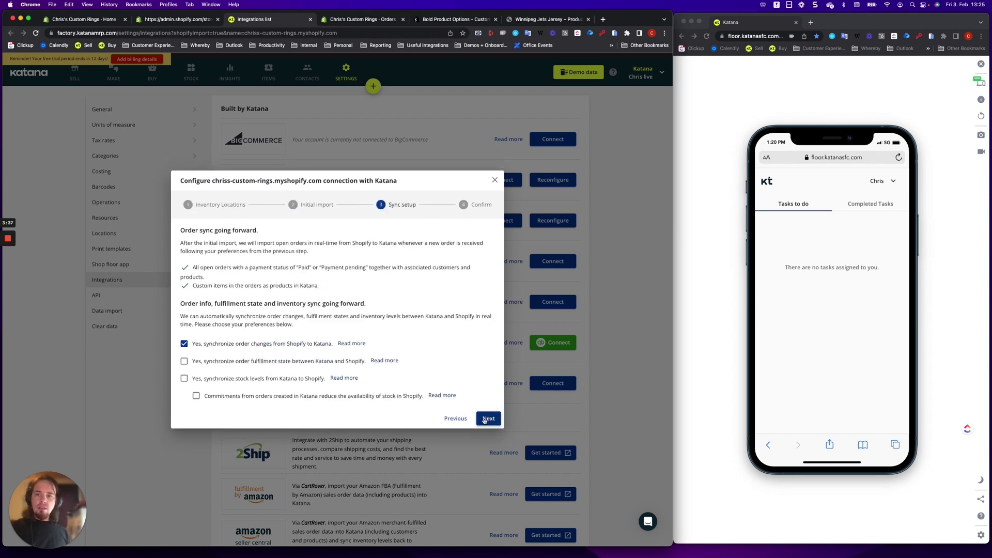
left_click(484, 420)
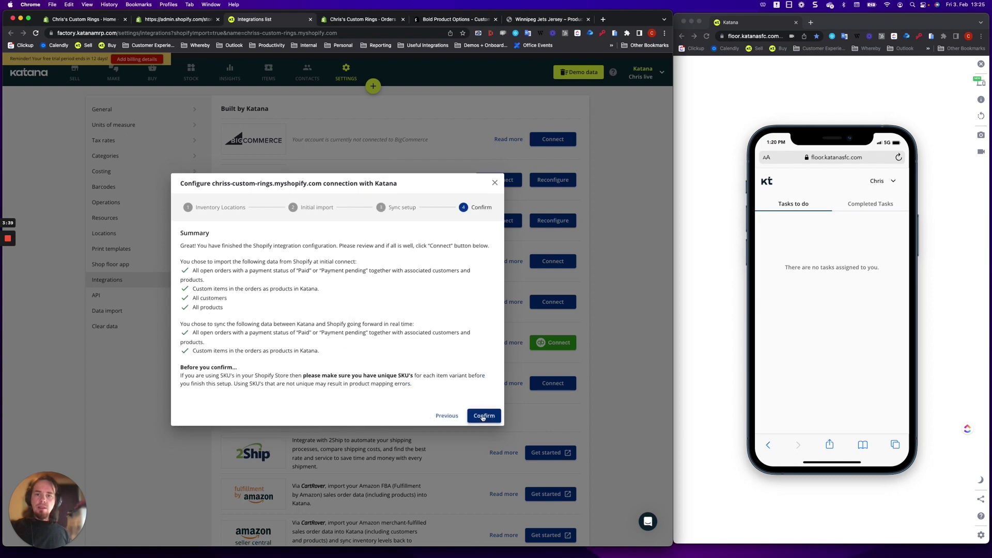
left_click(482, 415)
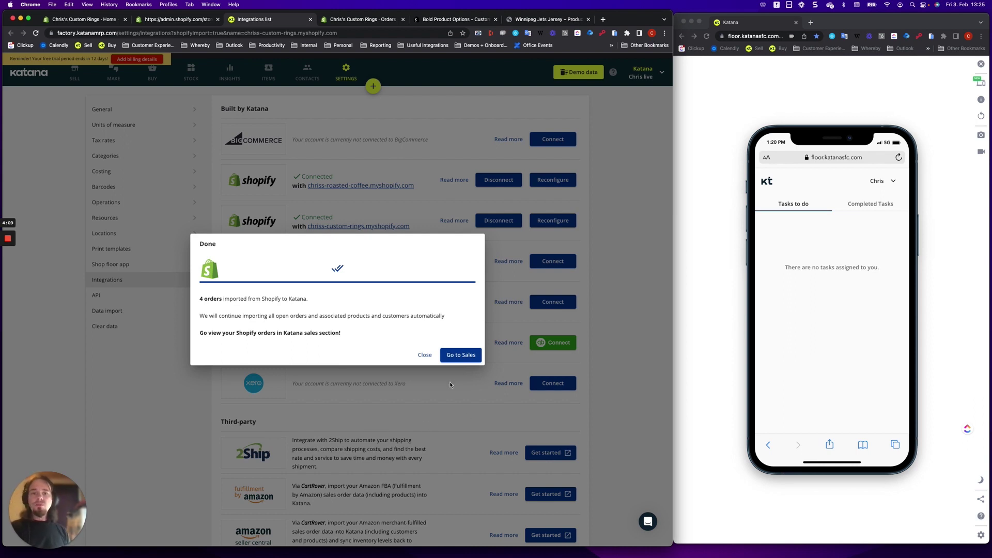
Go to the sales orders list with the imported Shopify orders, check one existing order's details and return to the list.
left_click(458, 355)
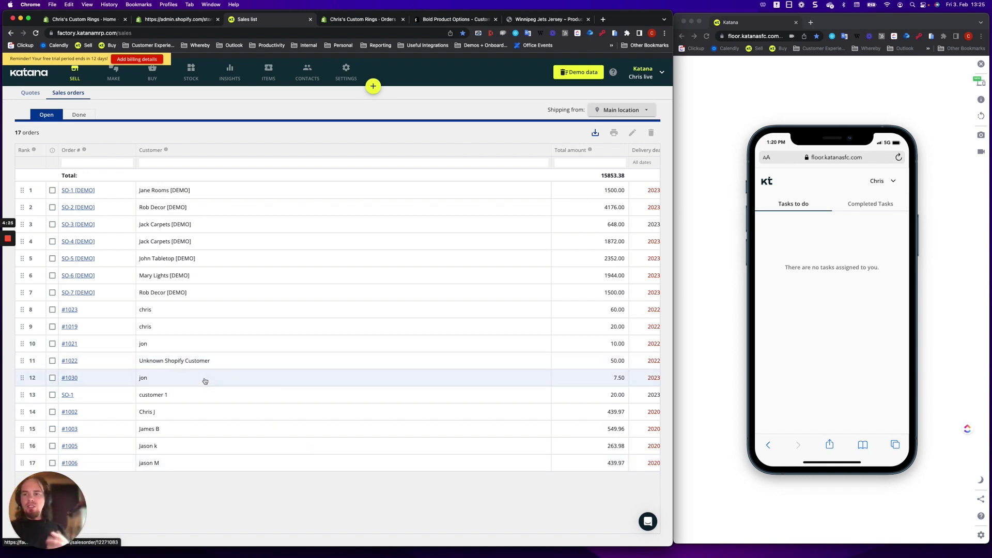
left_click(147, 332)
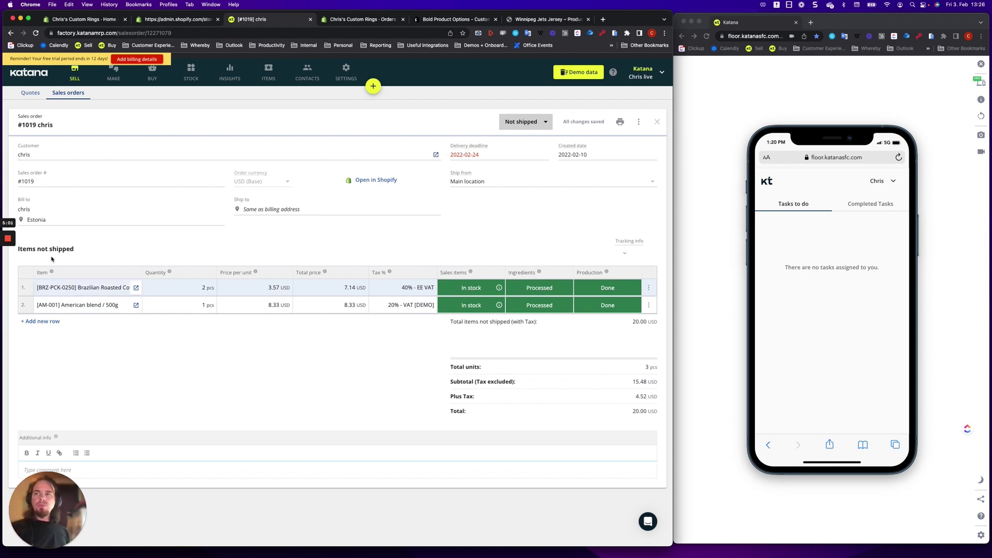
left_click(69, 93)
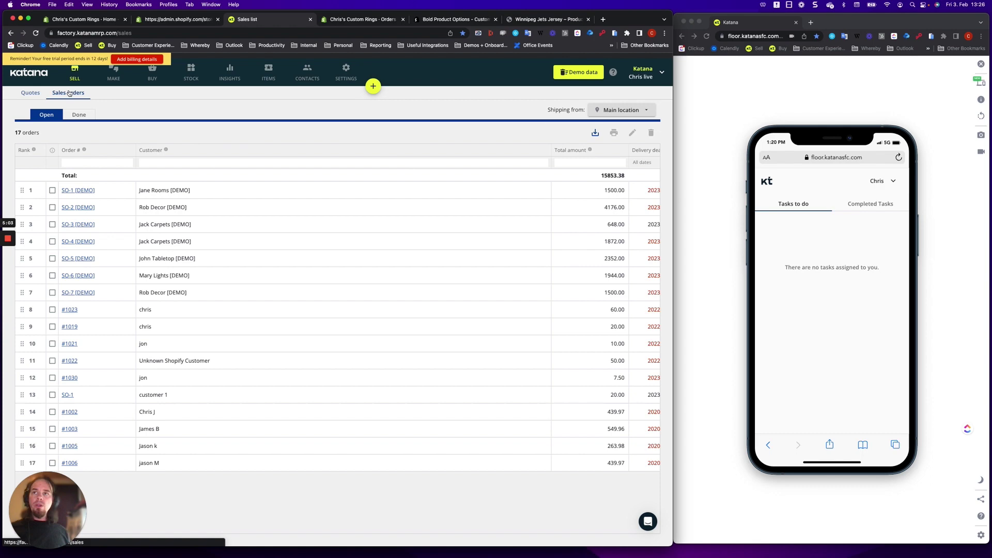
Switch to the Shopify admin of the custom rings store and open the paid €240.00 order from the orders list.
left_click(173, 19)
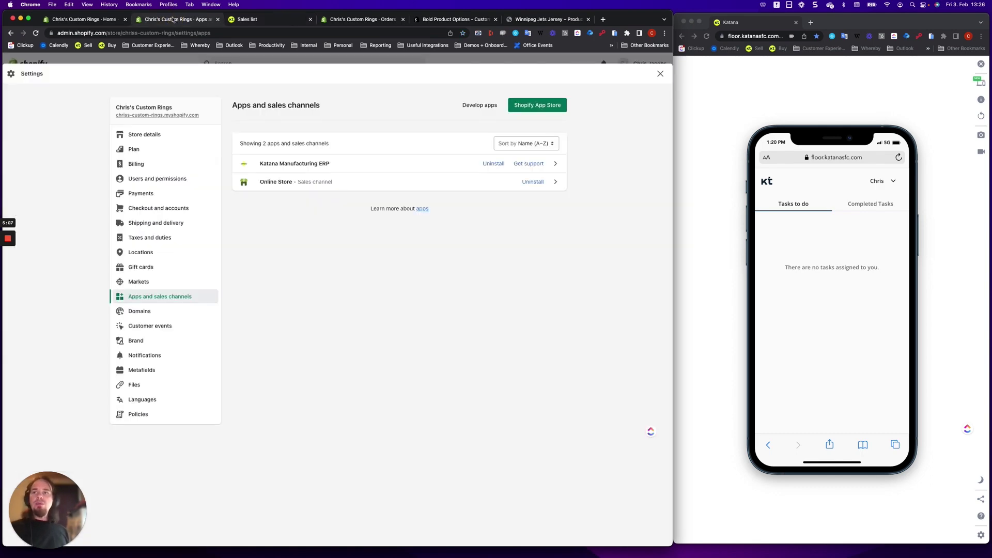
left_click(103, 19)
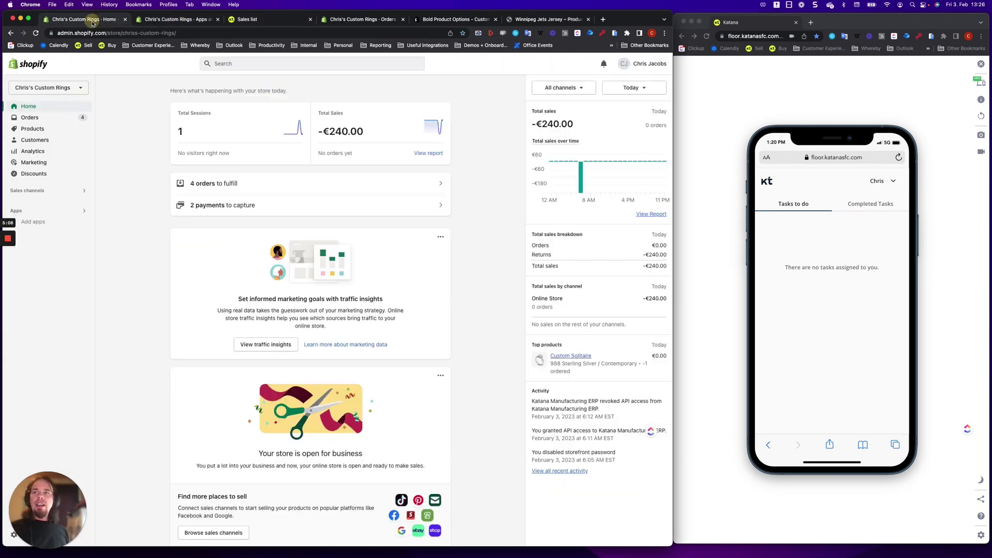
left_click(34, 116)
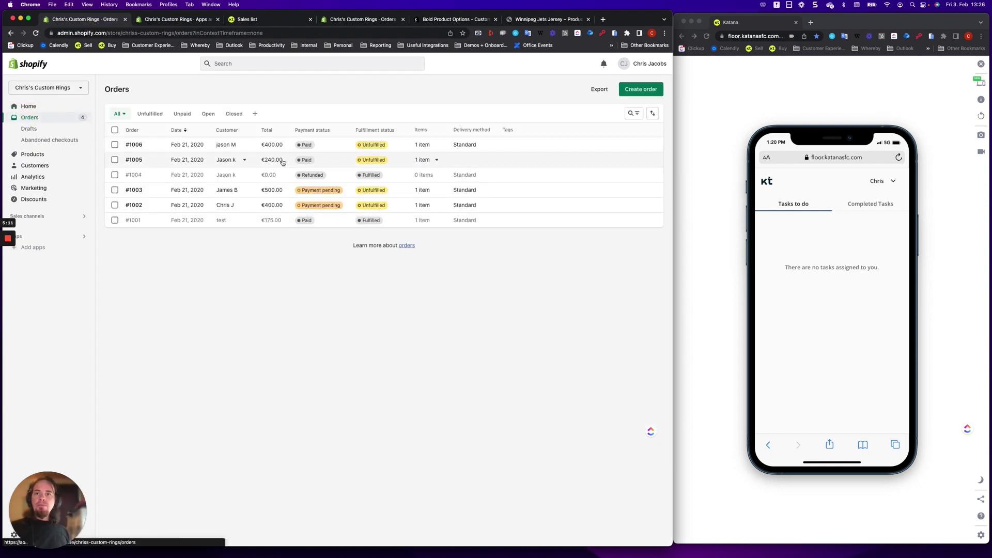
left_click(165, 160)
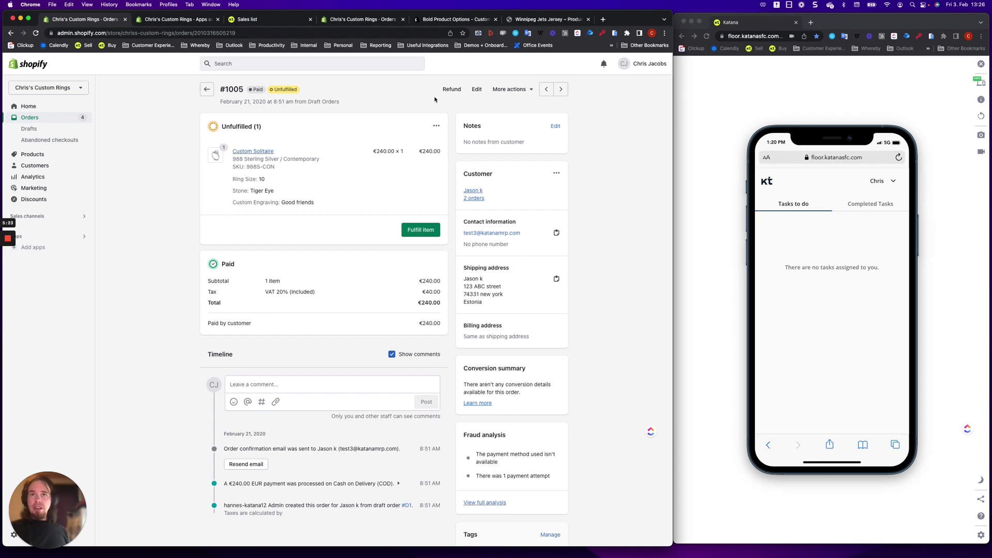
Revisit the product options app listing and the jersey demo page, and compare them with the Shopify order's custom ring properties.
left_click(455, 20)
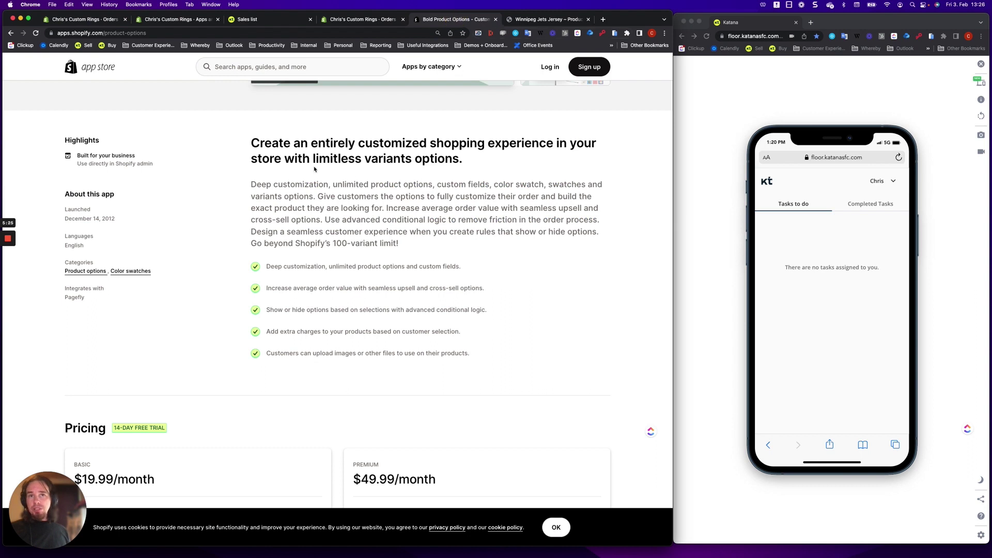
left_click(524, 20)
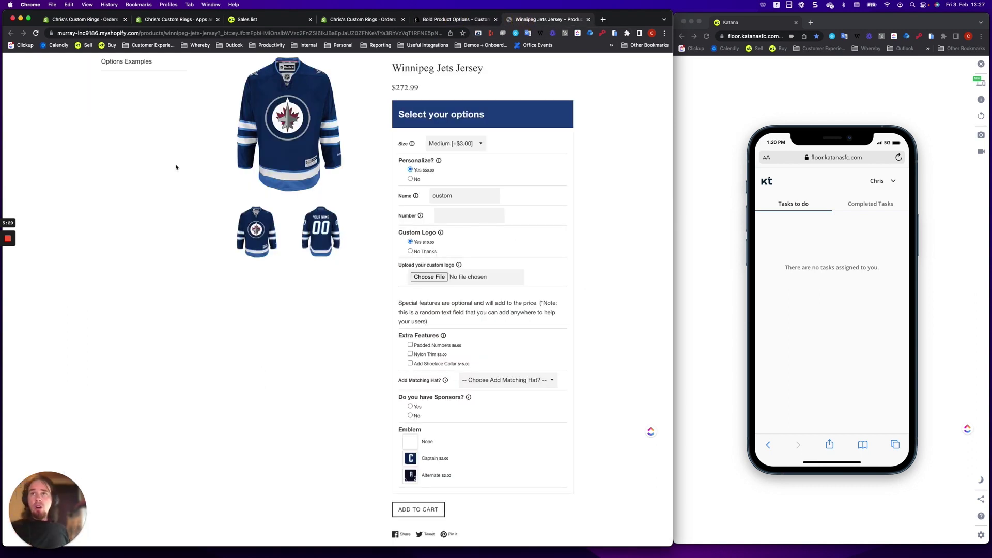
left_click(188, 21)
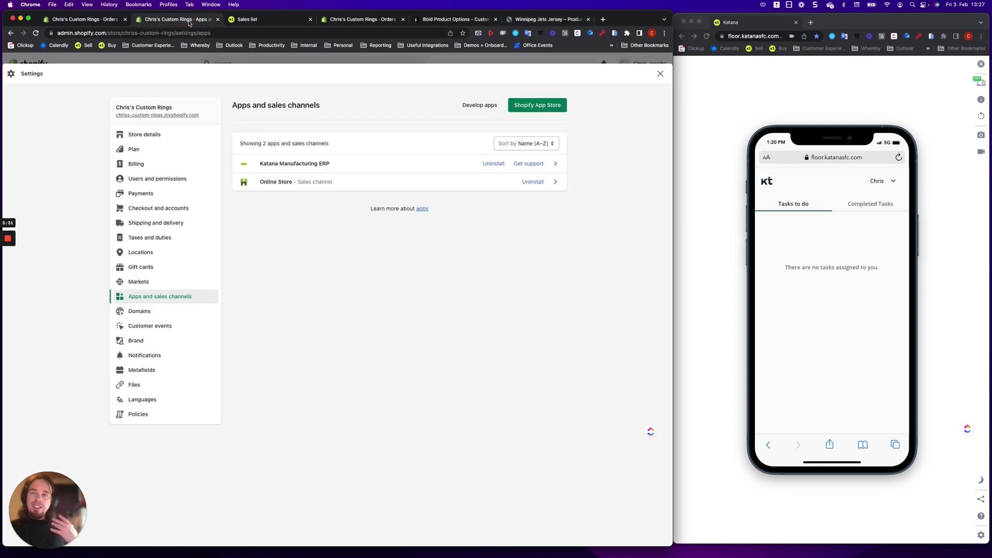
left_click(86, 19)
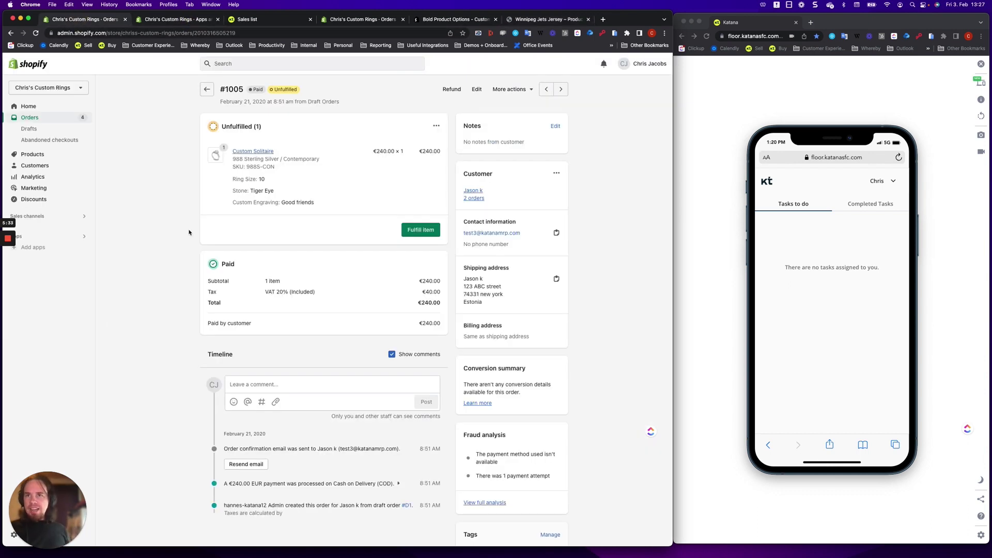
mouse_move(234, 181)
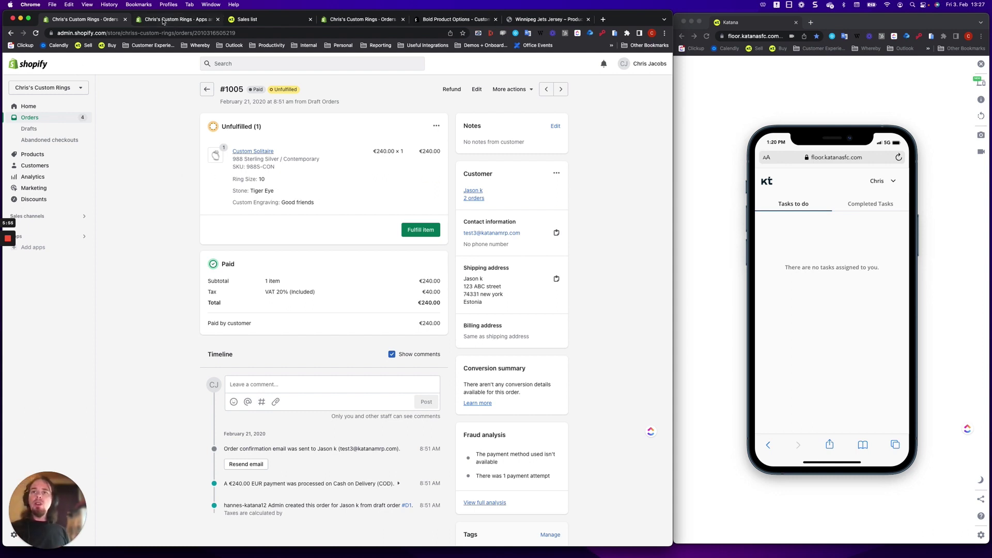
Switch to Katana, open the sales order totalling 263.98, and set its Custom Solitaire ring to make to order.
left_click(266, 21)
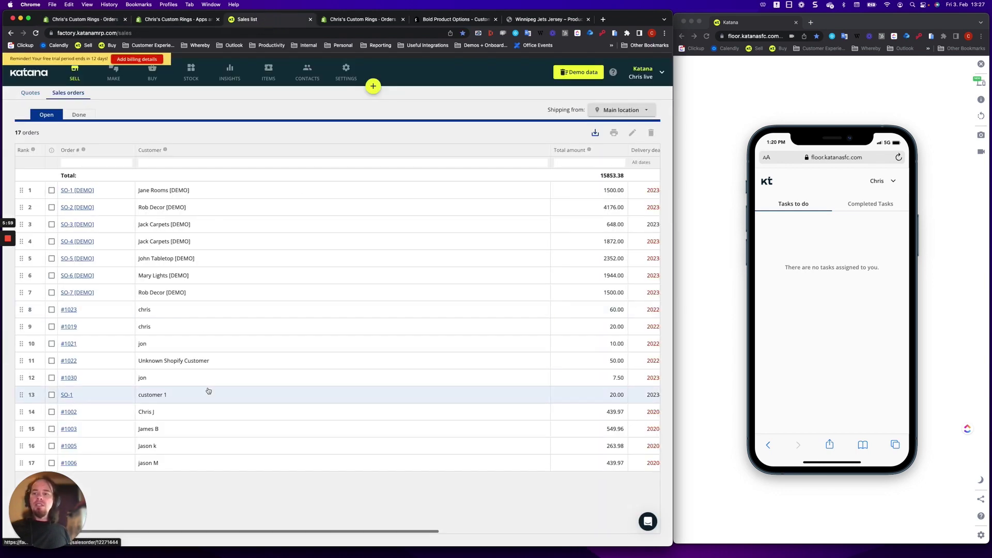
left_click(97, 447)
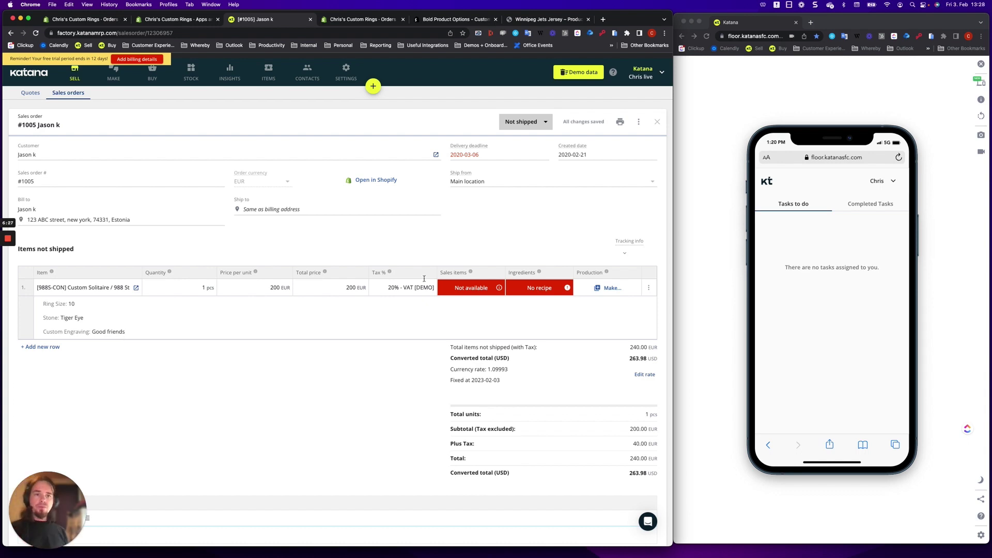
left_click(611, 288)
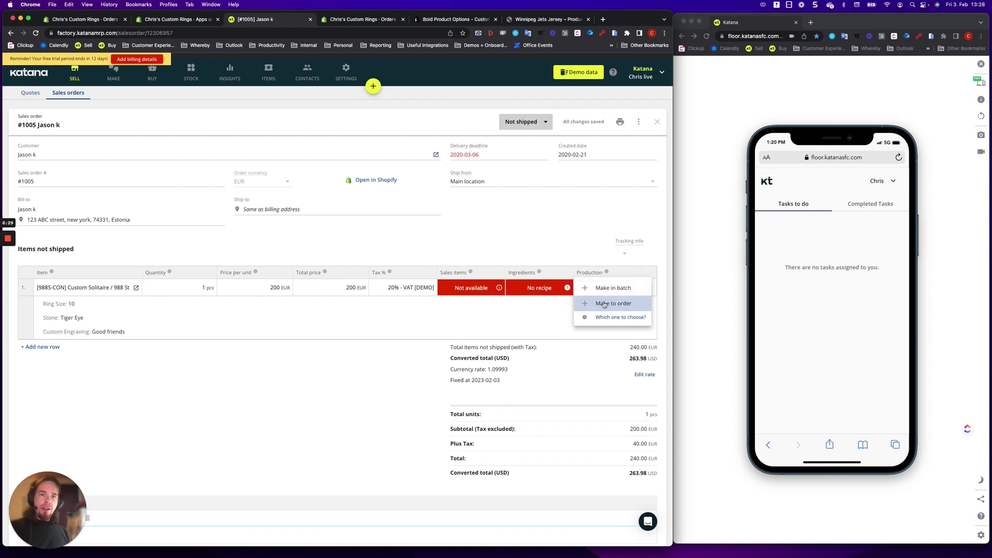
left_click(604, 305)
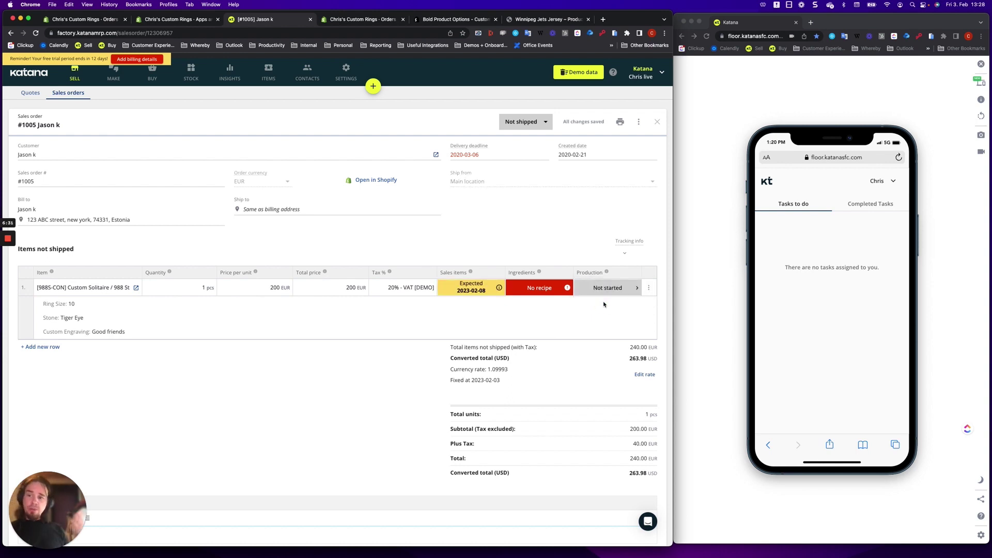
Open the Custom Solitaire ring's manufacturing order and create a new operation step named Engraving in it.
left_click(609, 289)
left_click(609, 288)
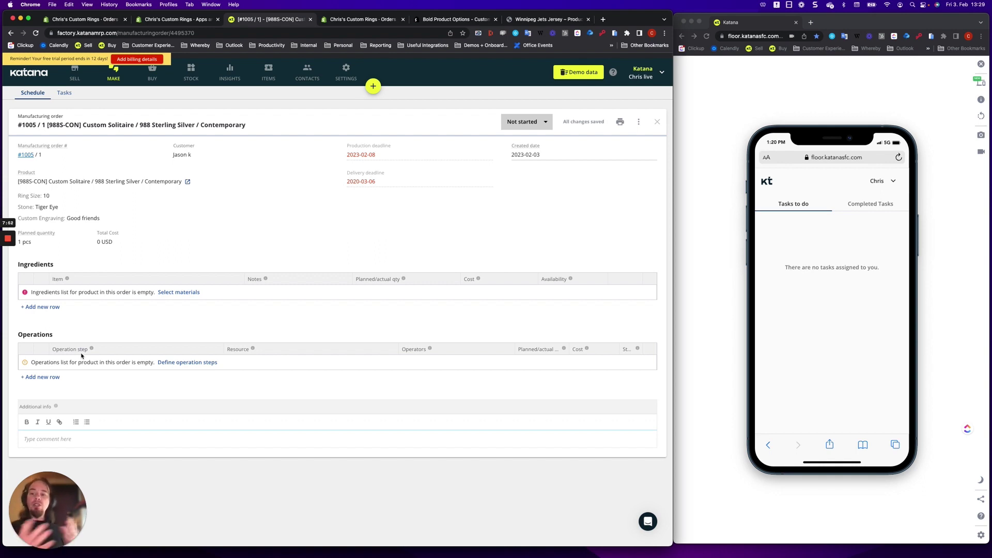
left_click(40, 378)
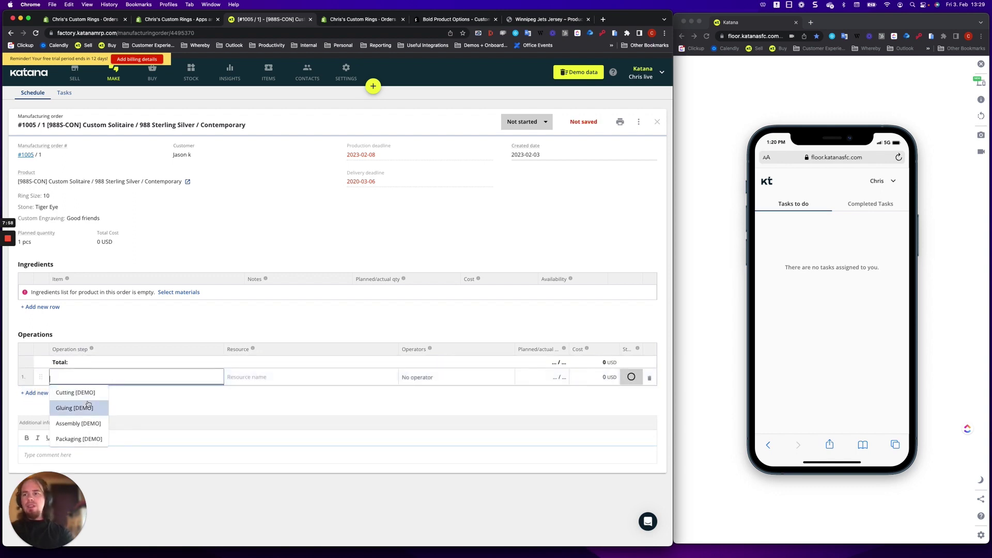
type("Eng")
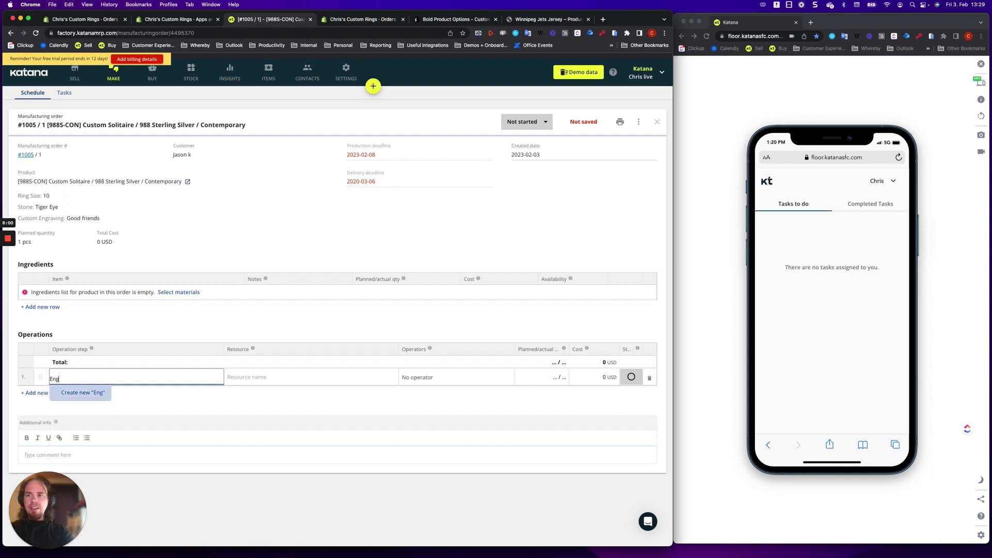
type("raving")
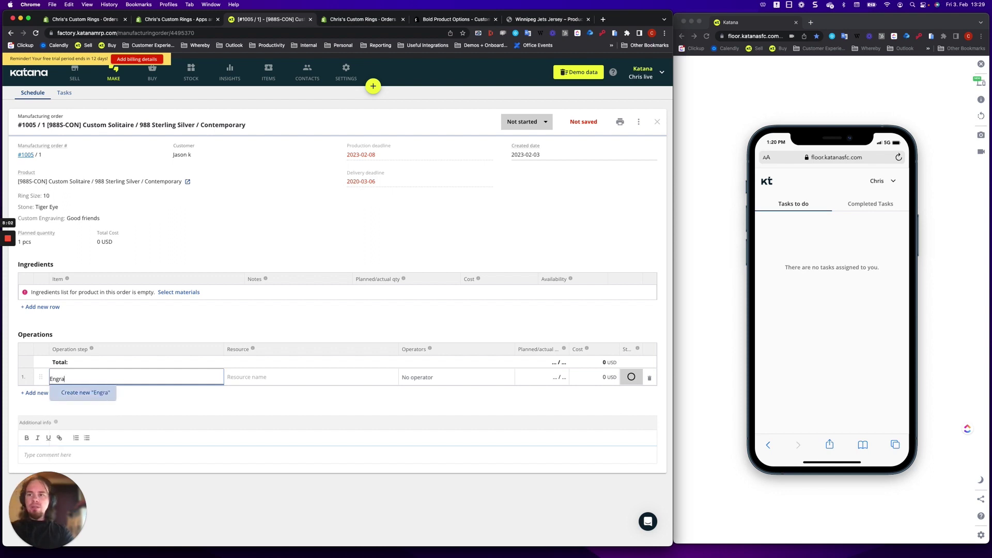
left_click(73, 395)
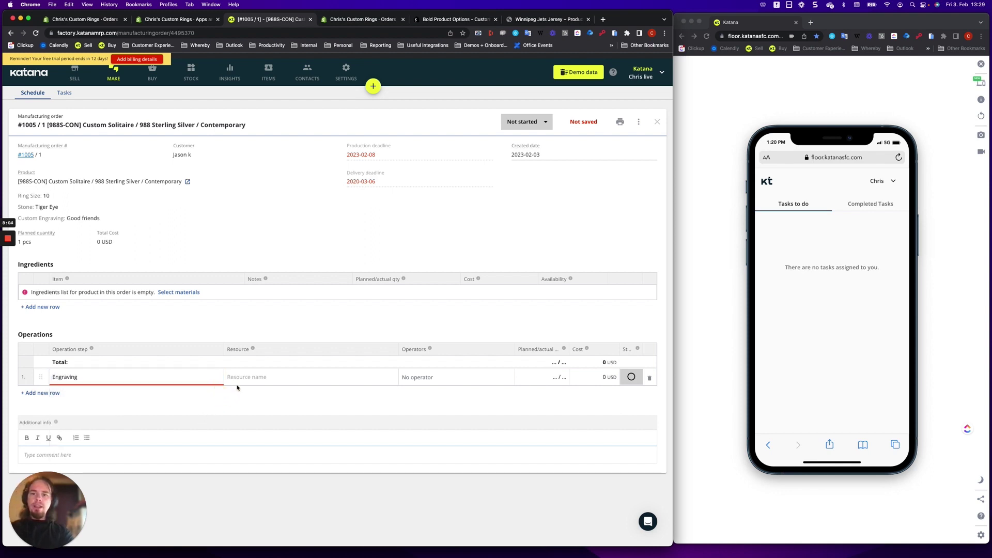
Set the Engraving operation's resource to Packaging Desk [DEMO] and assign the only listed operator to it.
left_click(245, 377)
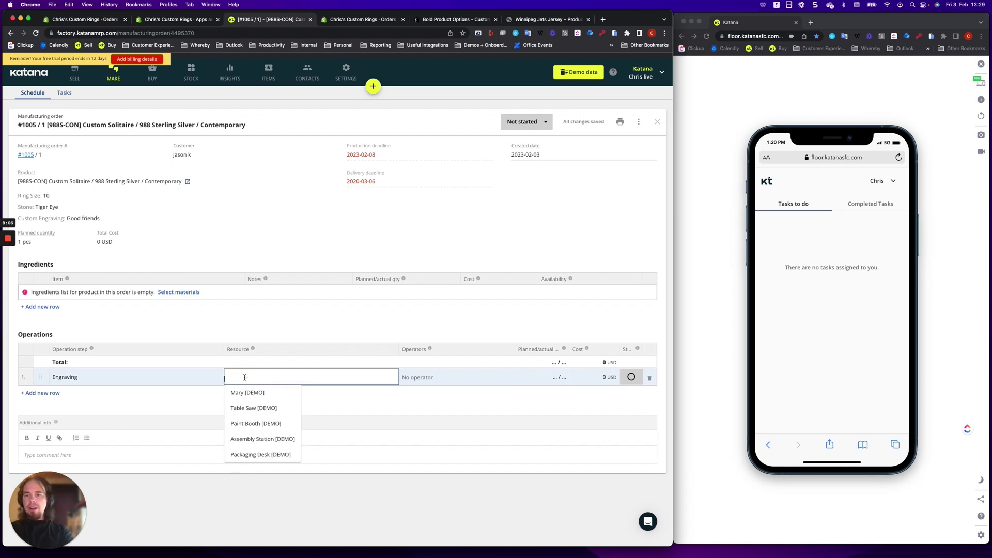
left_click(261, 454)
left_click(421, 378)
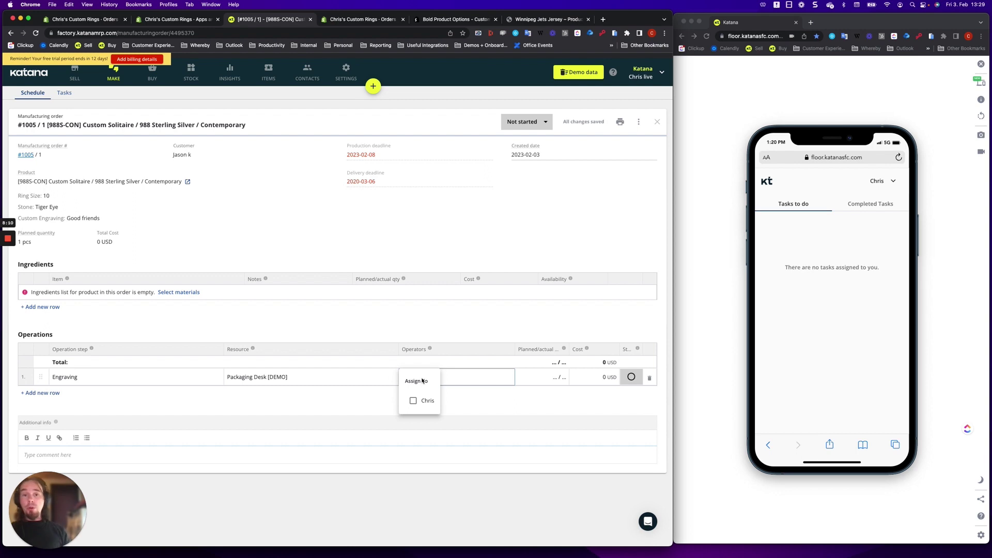
left_click(413, 401)
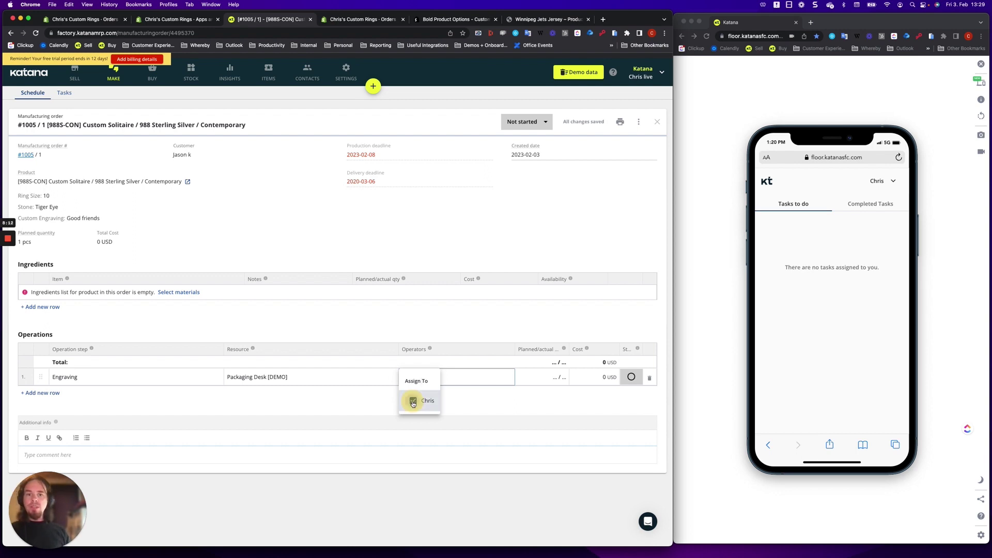
left_click(530, 413)
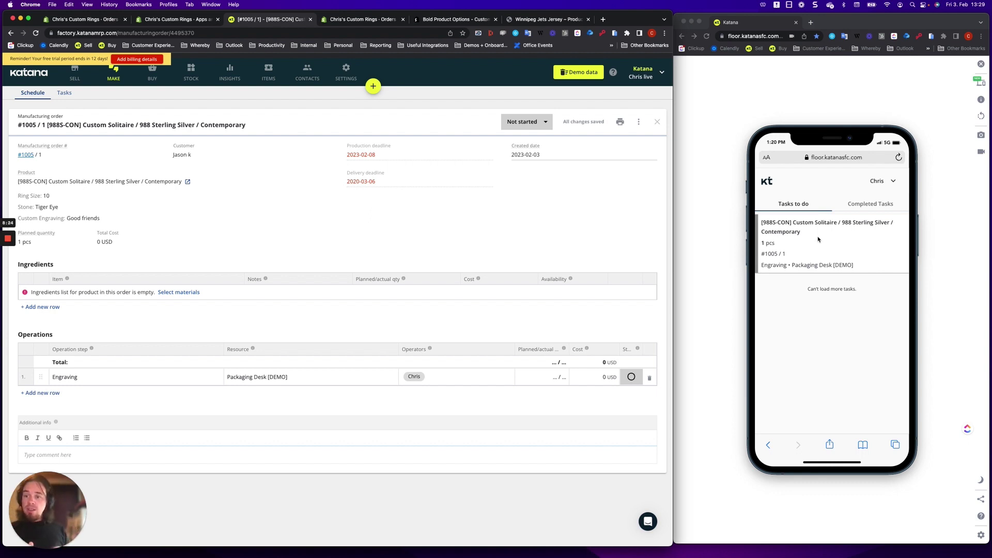
Open the Custom Solitaire engraving task in the mobile shop floor view and check its operations and customization notes.
left_click(791, 233)
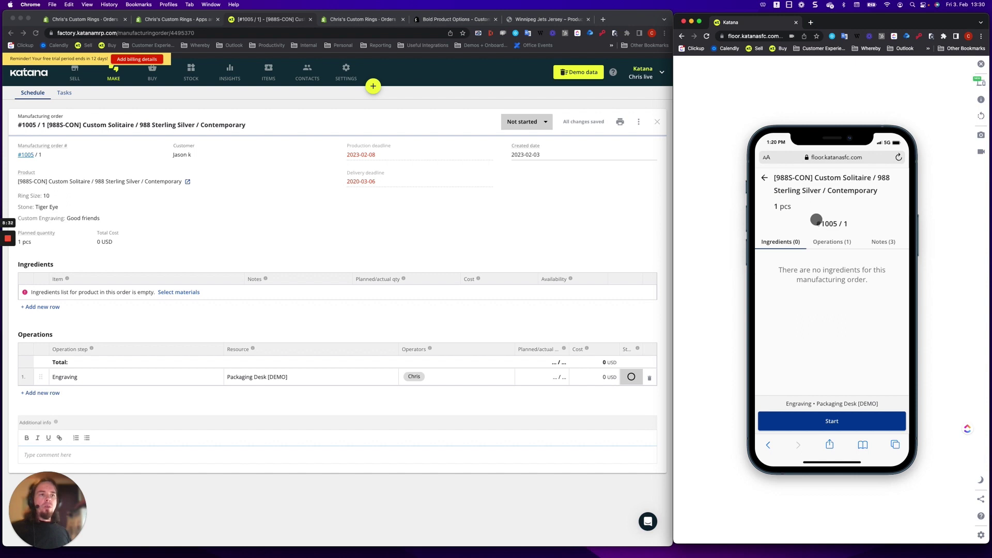
left_click(831, 245)
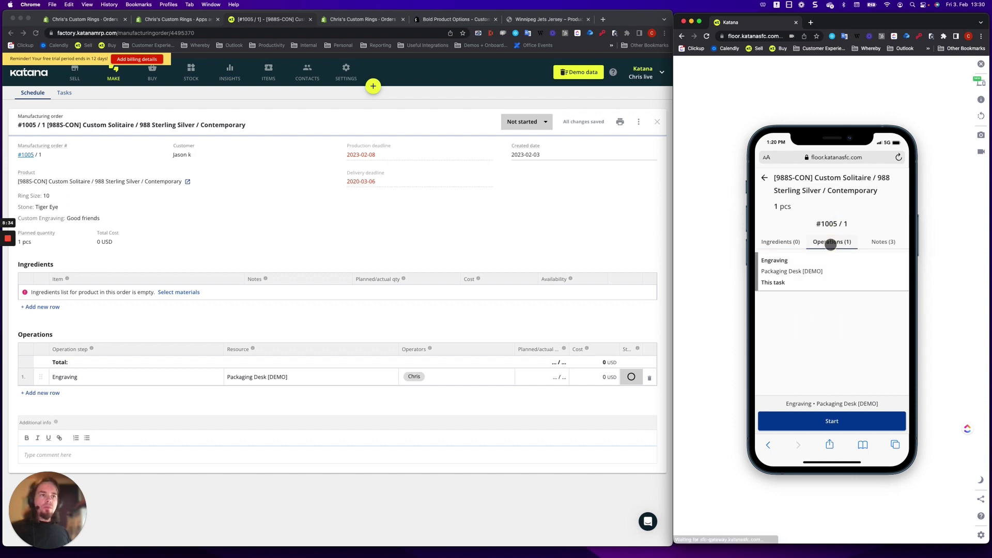
left_click(886, 242)
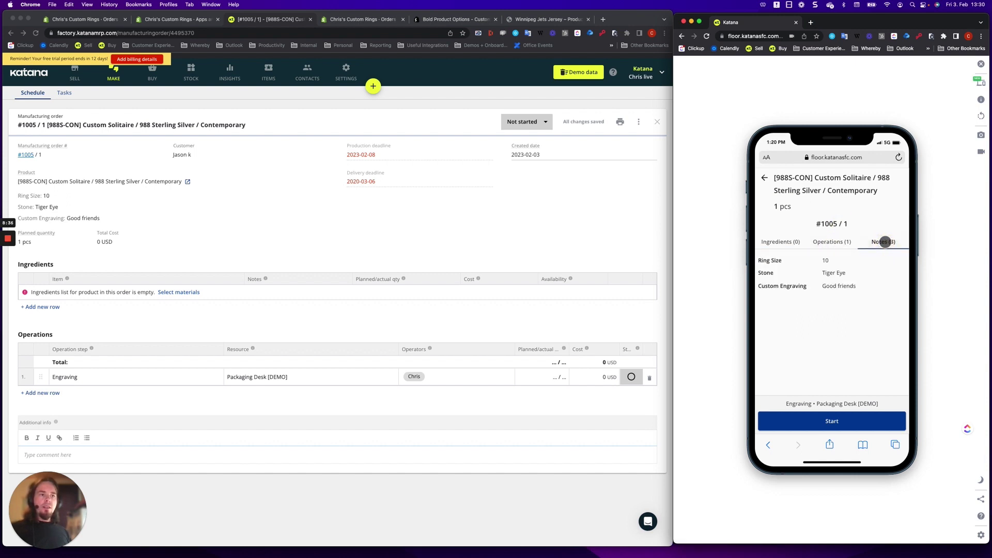